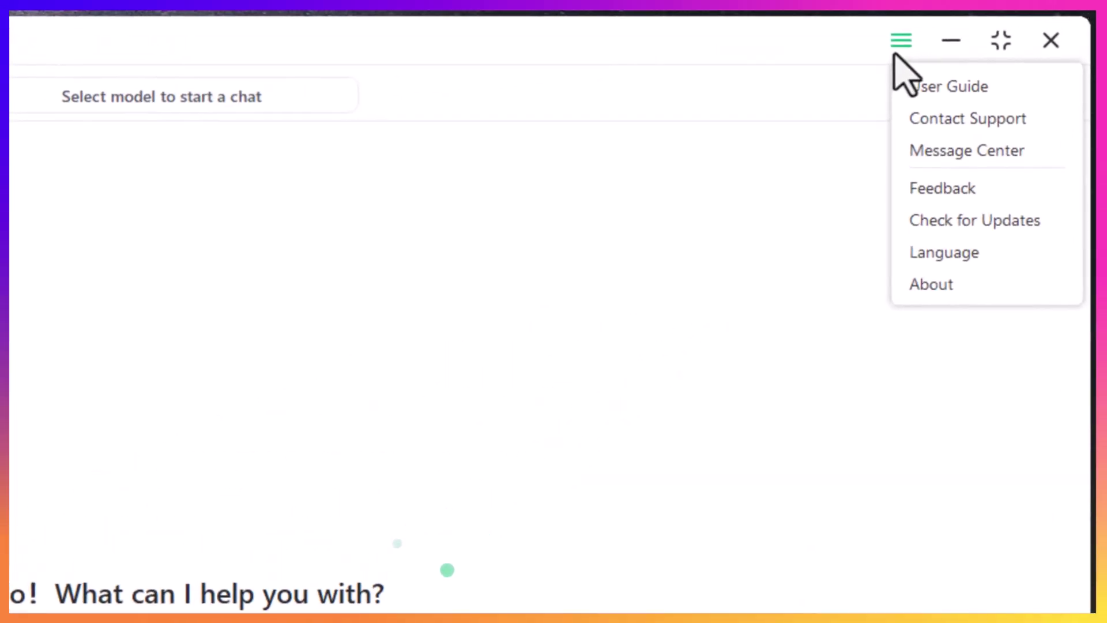
Look at the interface language setting and close it without changing the language
left_click(970, 253)
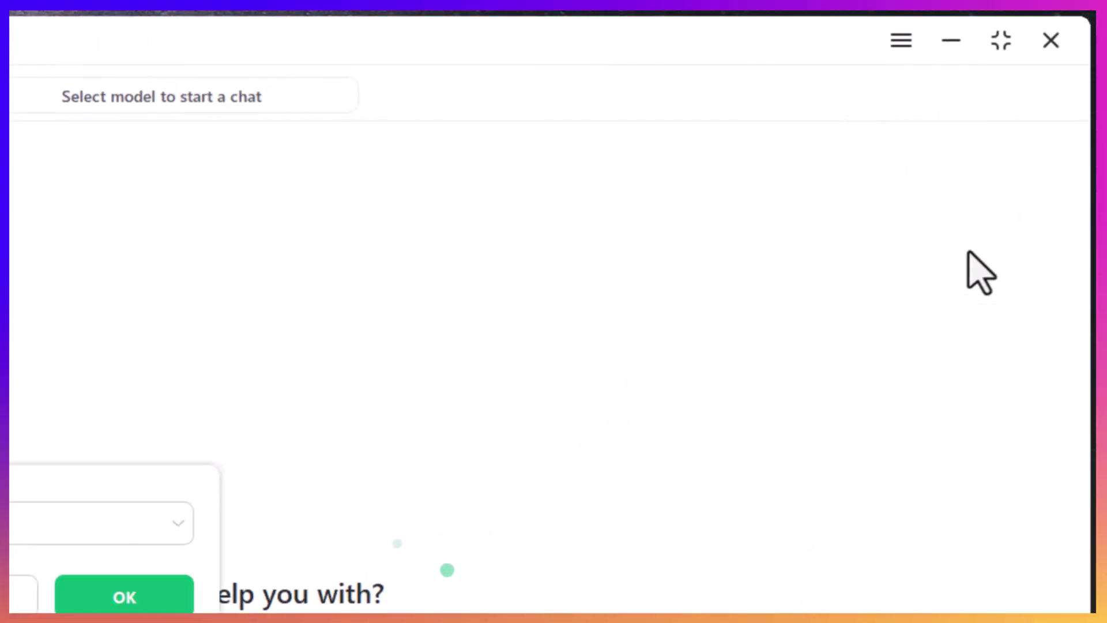
left_click(95, 527)
left_click(118, 576)
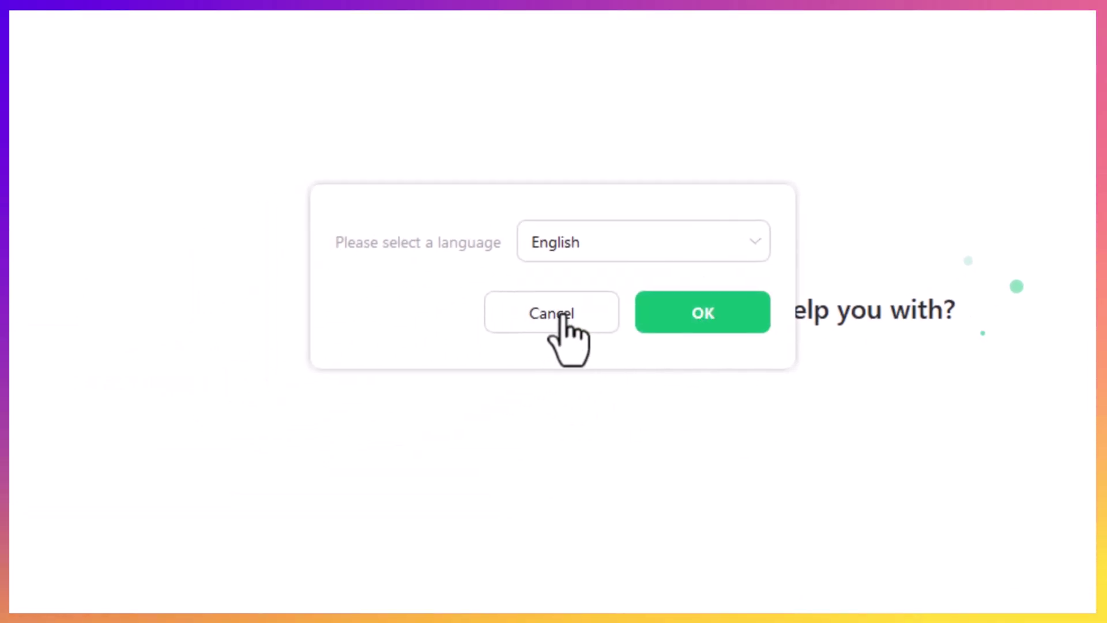
left_click(562, 316)
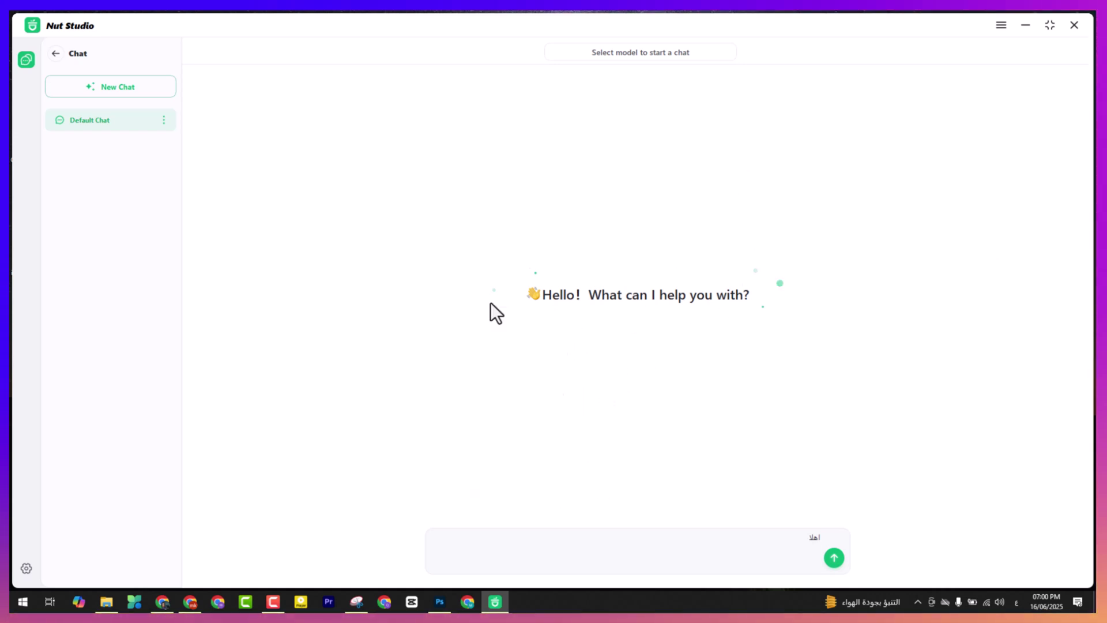
Try to send the message "اهلا" without an installed model and open the list of installable models
triple_click(717, 541)
left_click(548, 538)
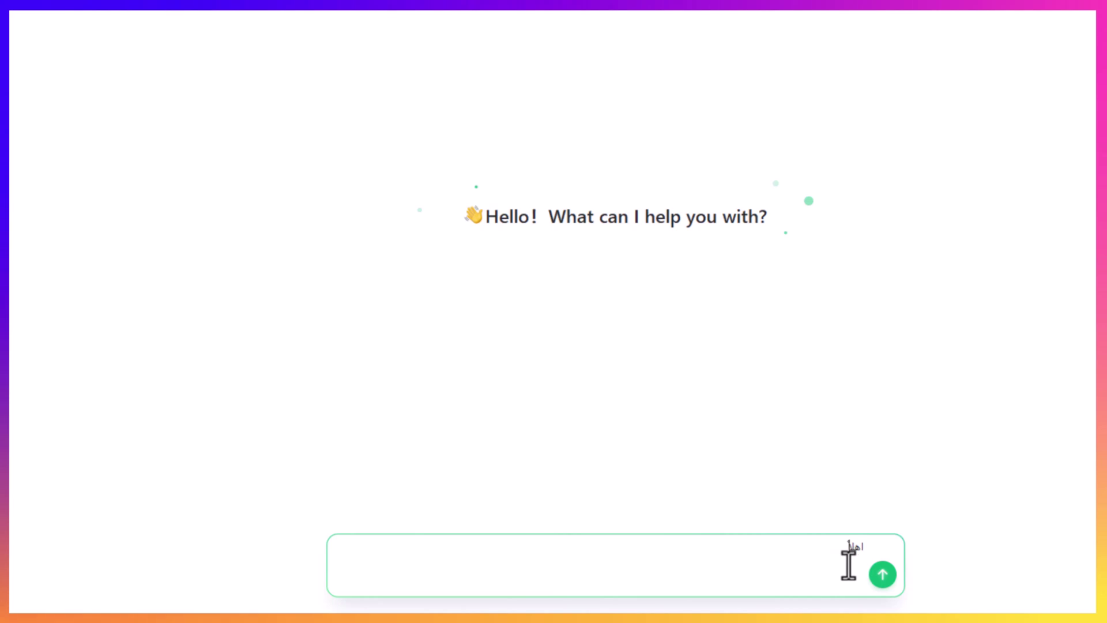
left_click(884, 577)
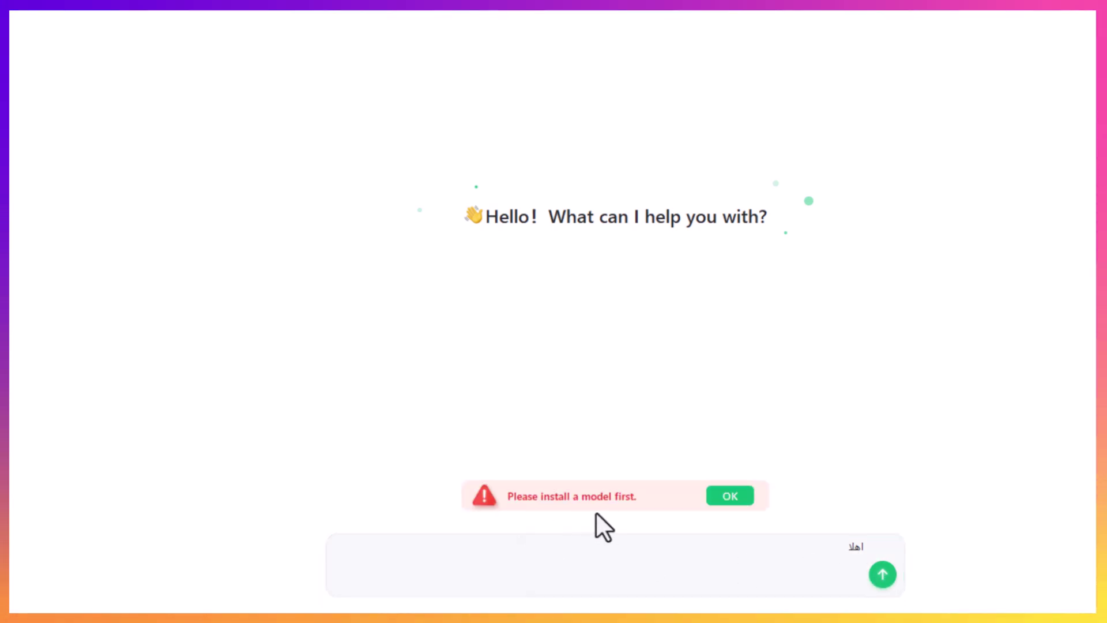
left_click(729, 496)
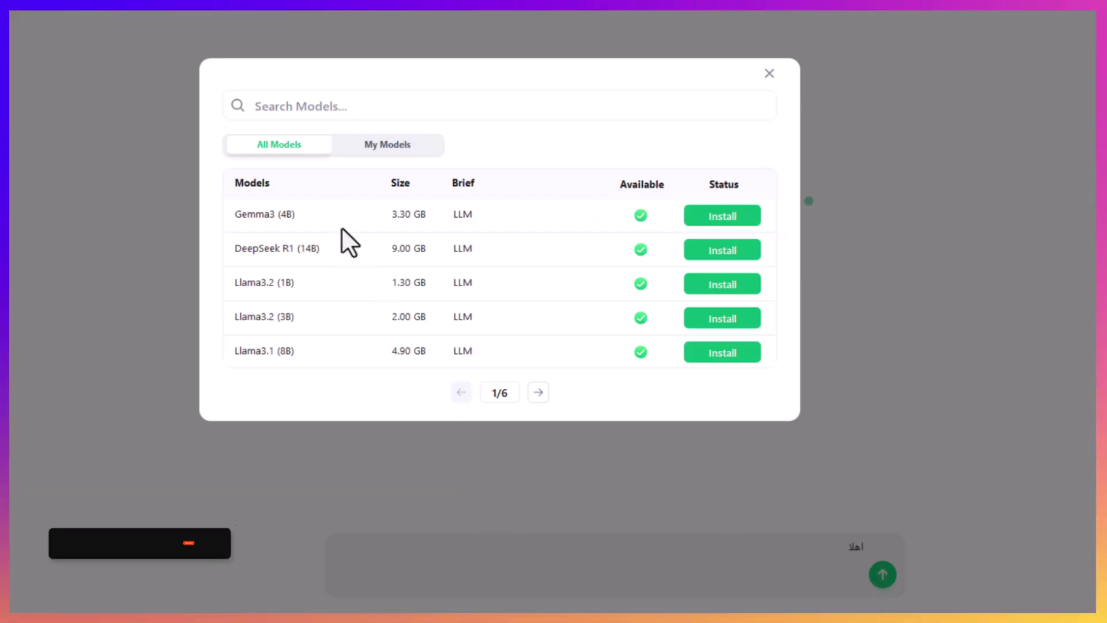
Look through the pages of available models to examine their names and sizes, and return to the first page
left_click(538, 394)
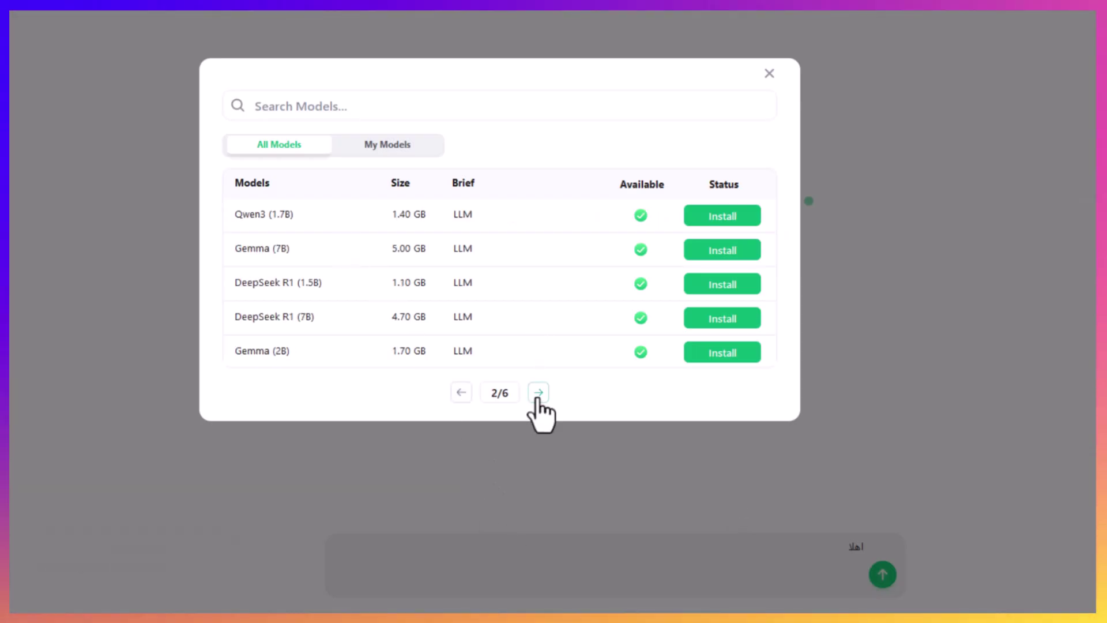
left_click(538, 395)
left_click(460, 394)
left_click(461, 394)
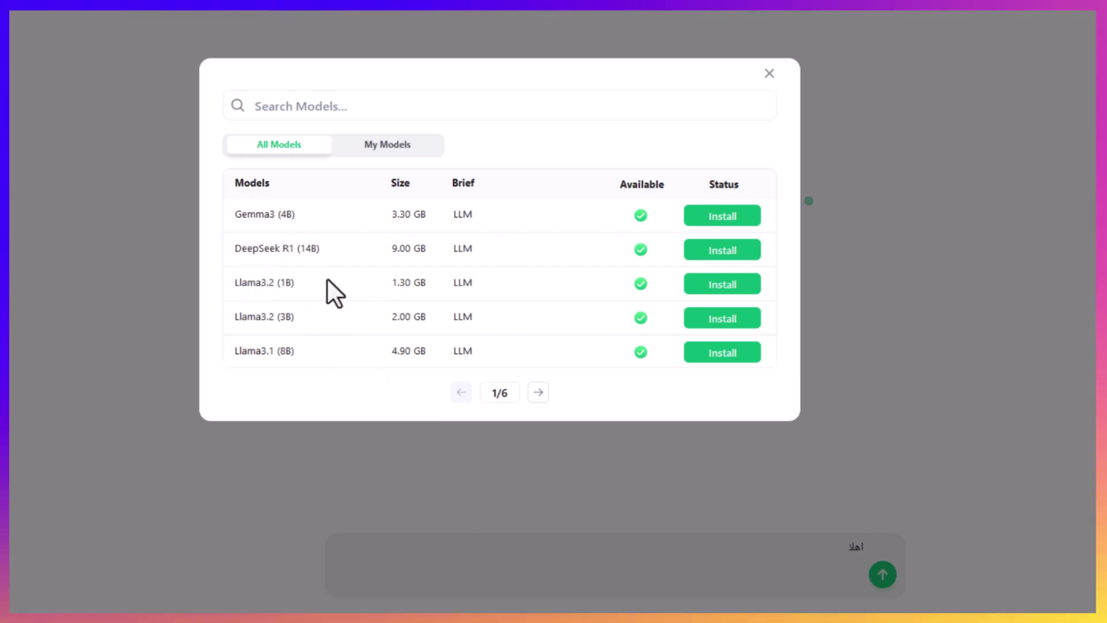
left_click(539, 393)
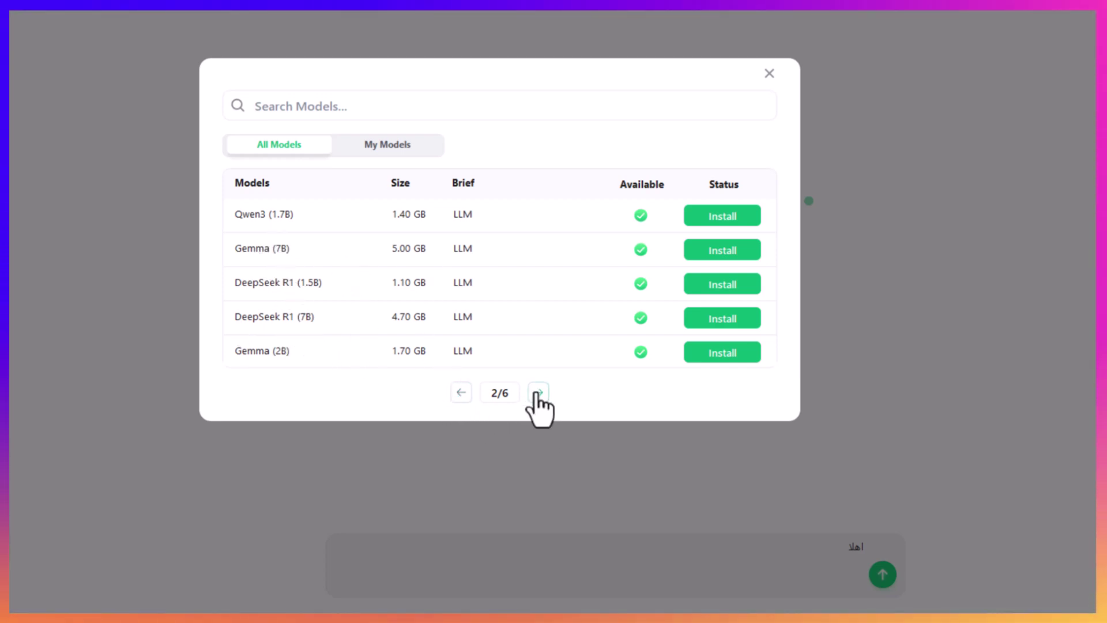
left_click(539, 392)
left_click(538, 393)
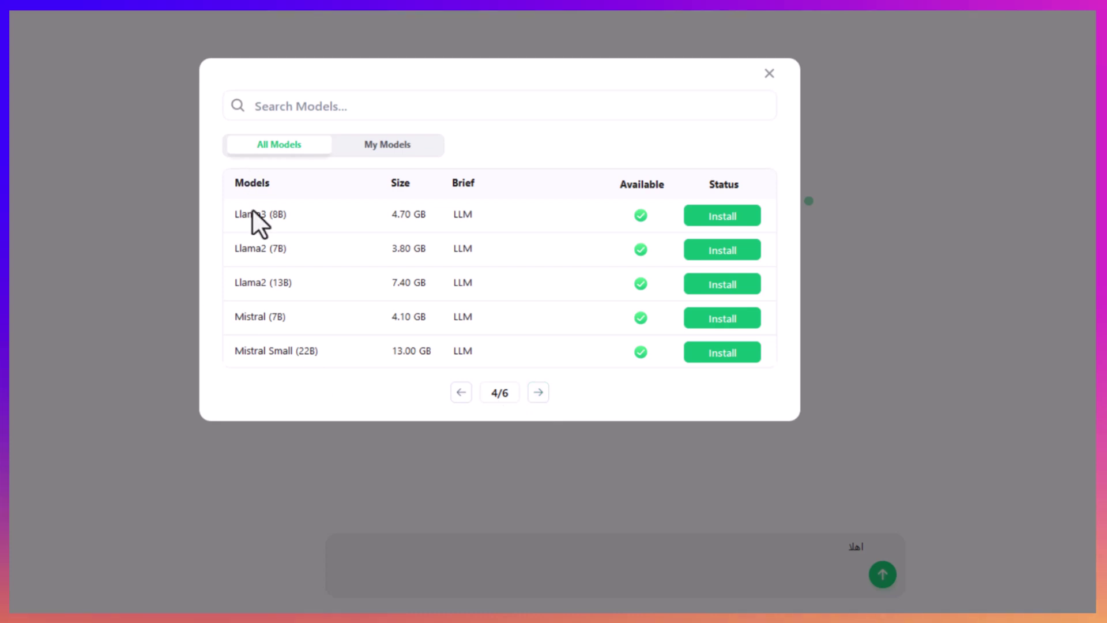
left_click(538, 392)
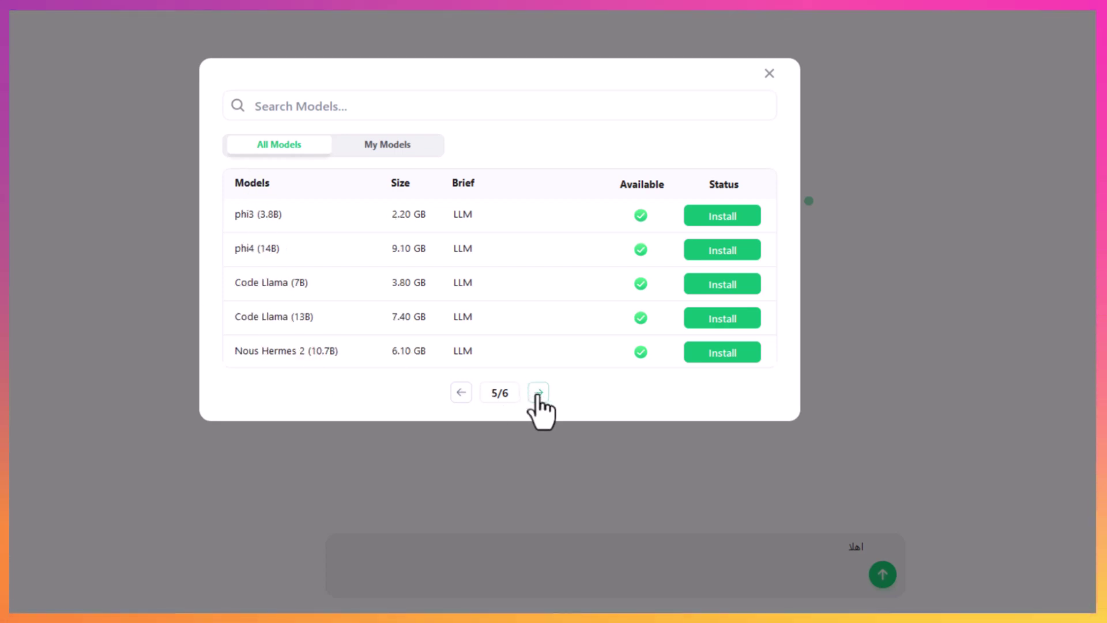
left_click(538, 392)
left_click(461, 393)
left_click(461, 393)
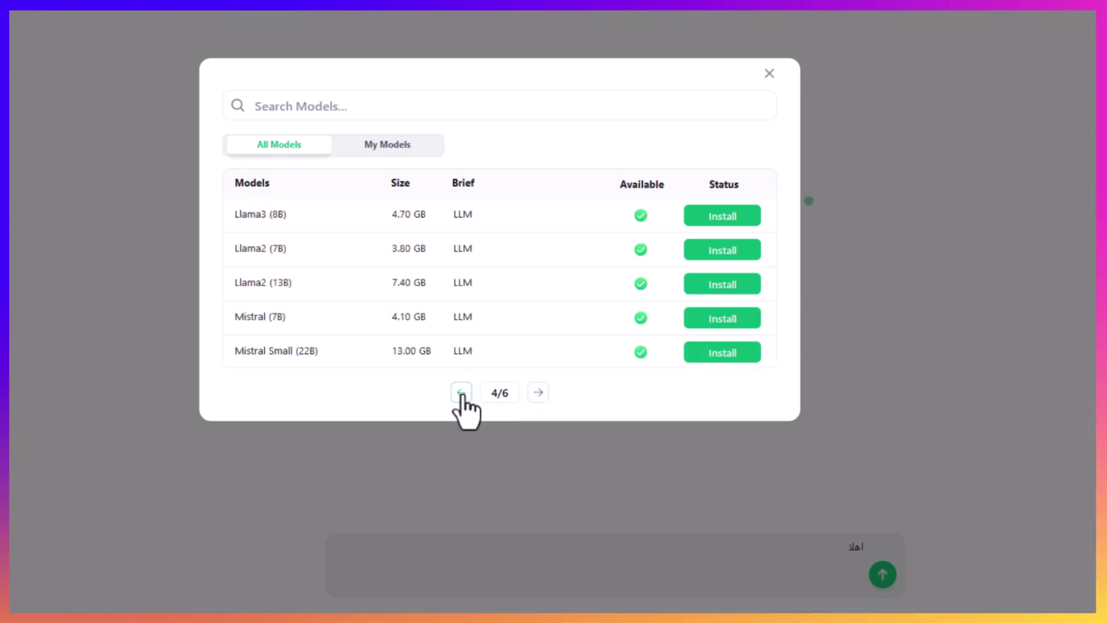
left_click(461, 392)
left_click(461, 392)
left_click(461, 393)
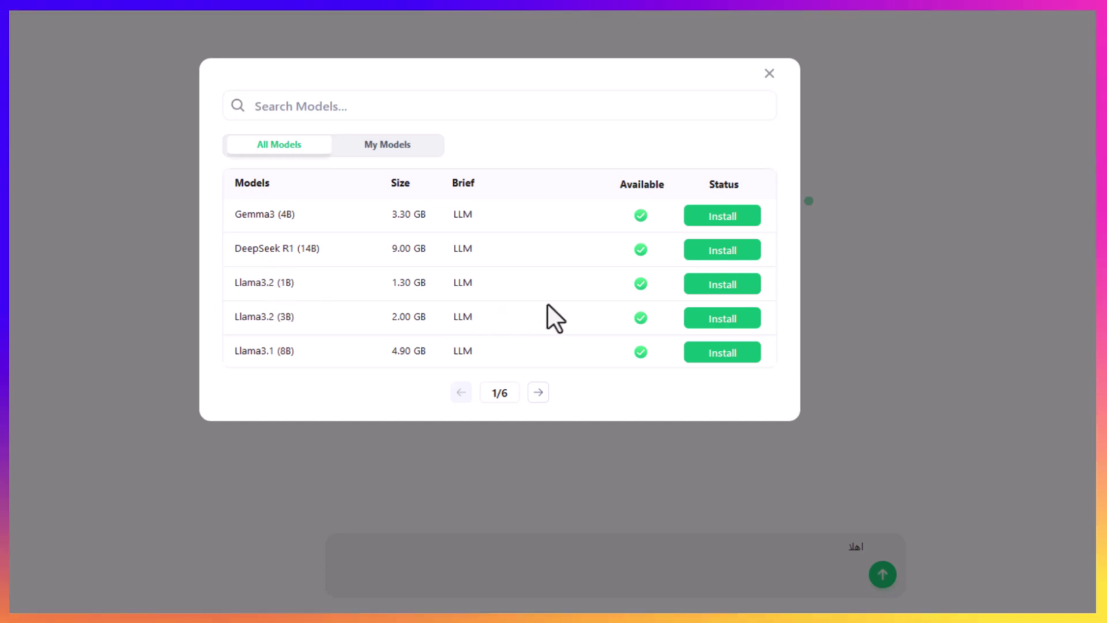
Install the Llama3.2 (1B) model and apply it to the chat
left_click(721, 285)
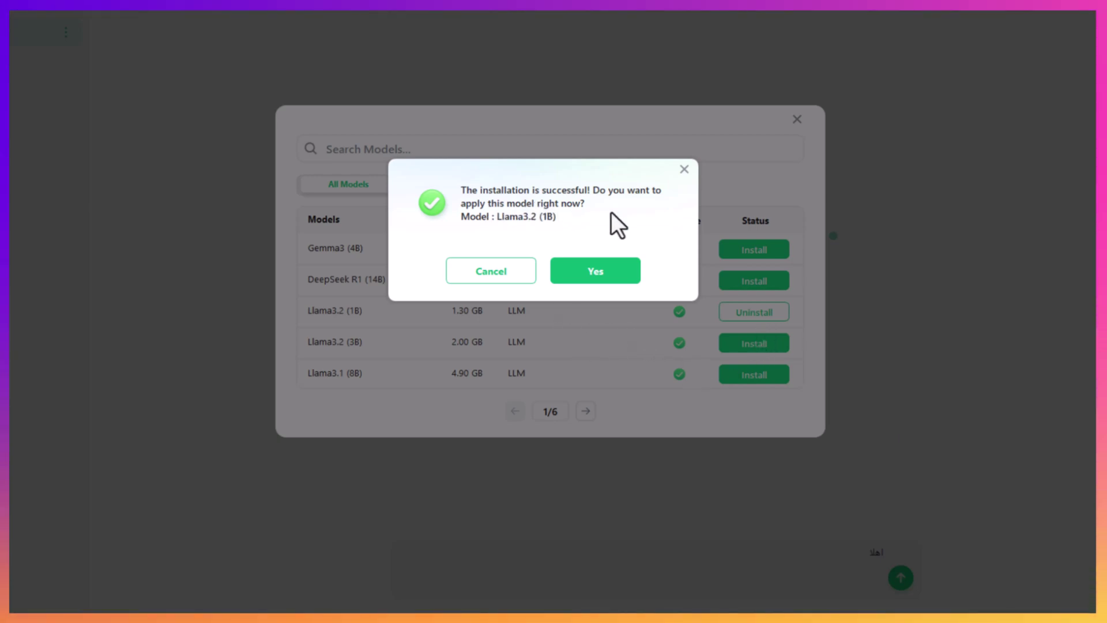
left_click(596, 270)
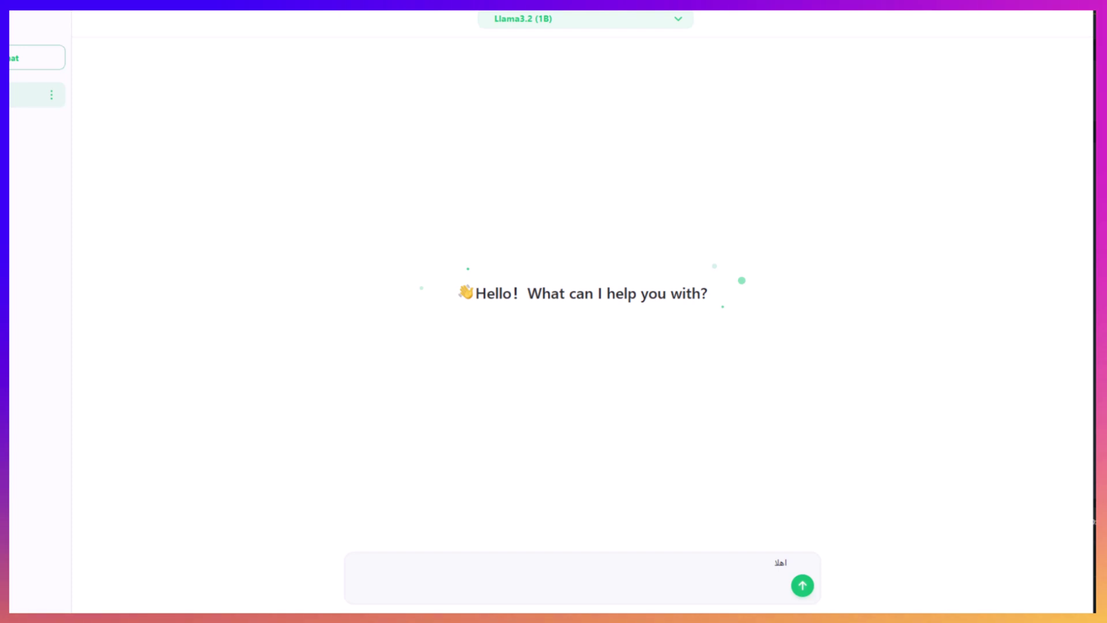
Start installing the additional models DeepSeek R1 (1.5B) and Qwen3 (1.7B), and close the model list
left_click(618, 23)
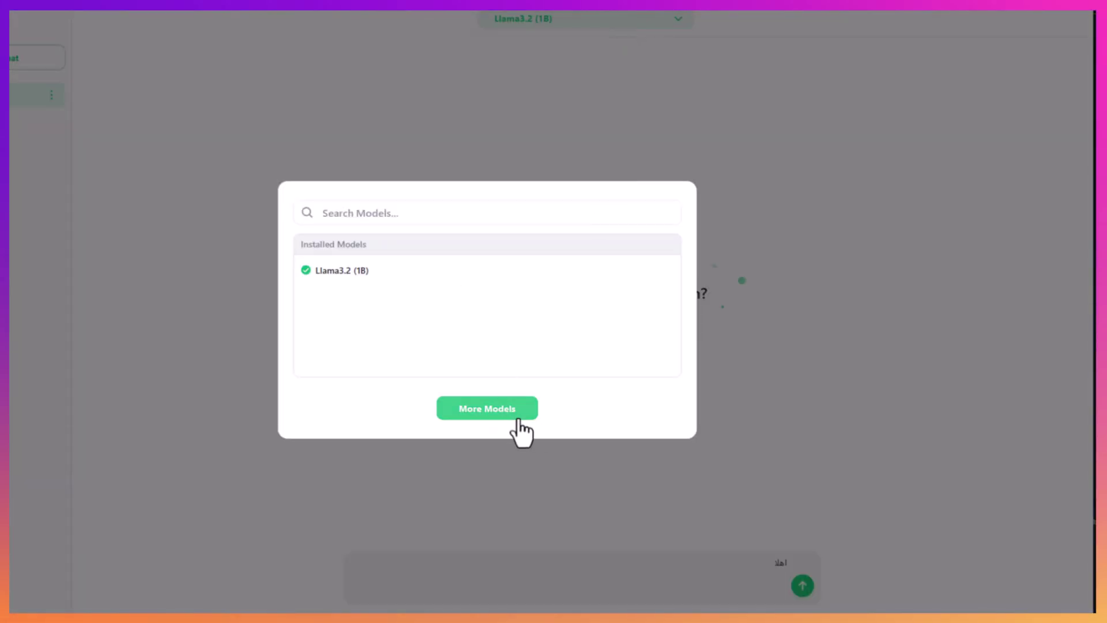
left_click(499, 414)
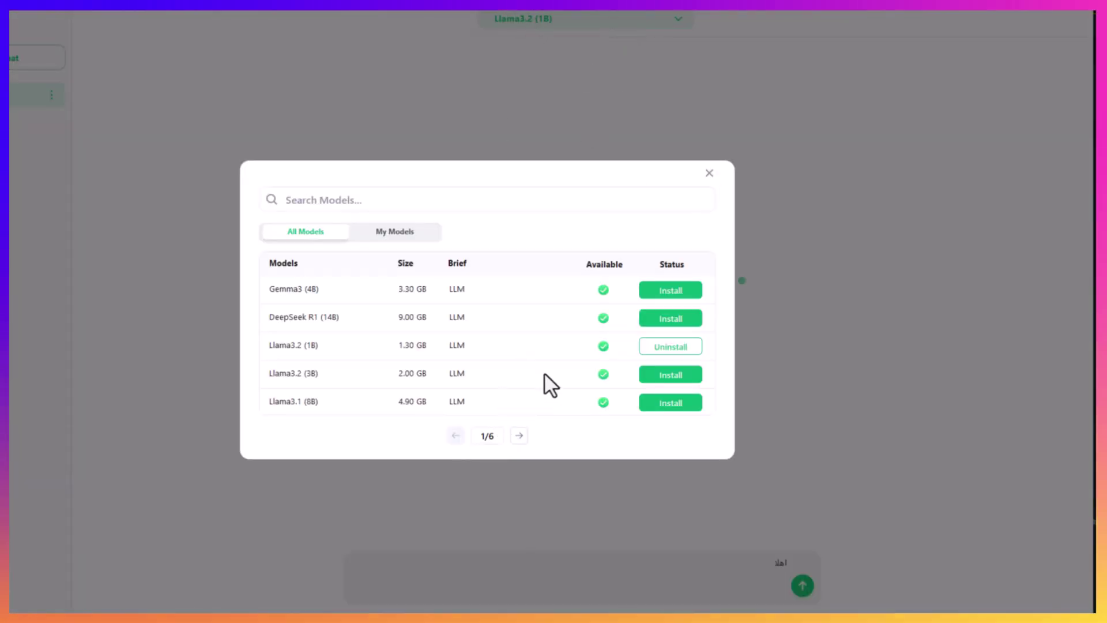
left_click(518, 437)
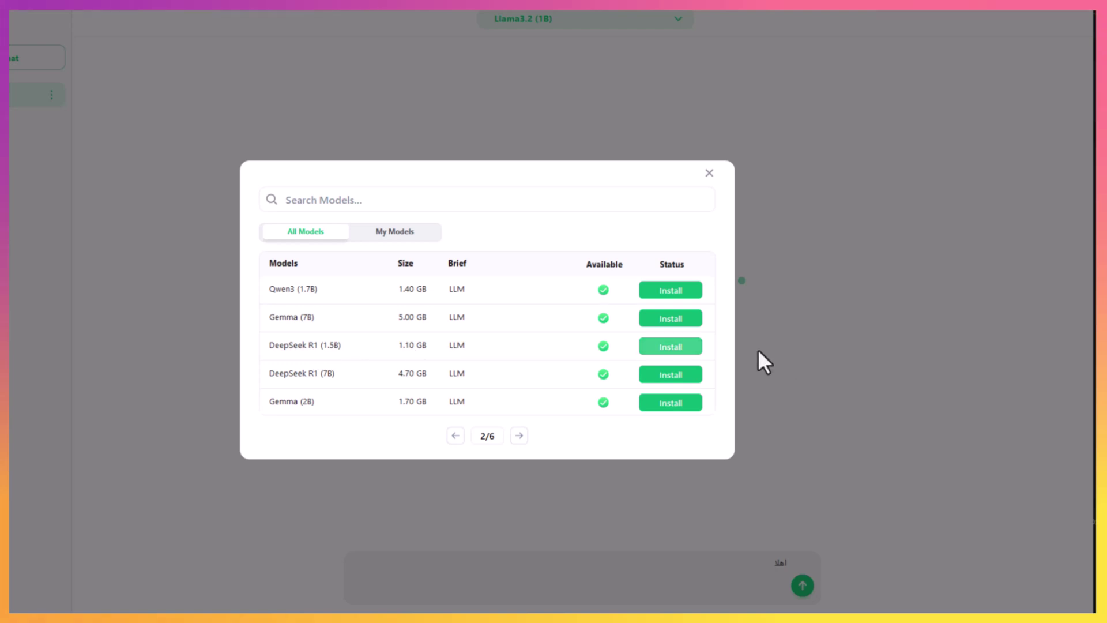
left_click(662, 348)
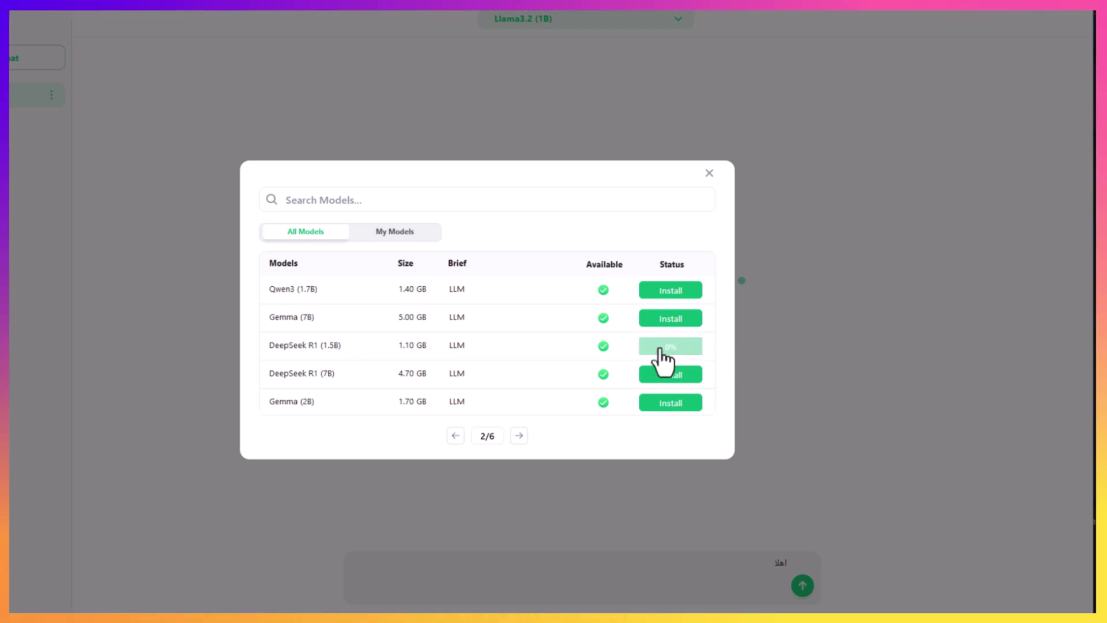
left_click(519, 436)
left_click(518, 437)
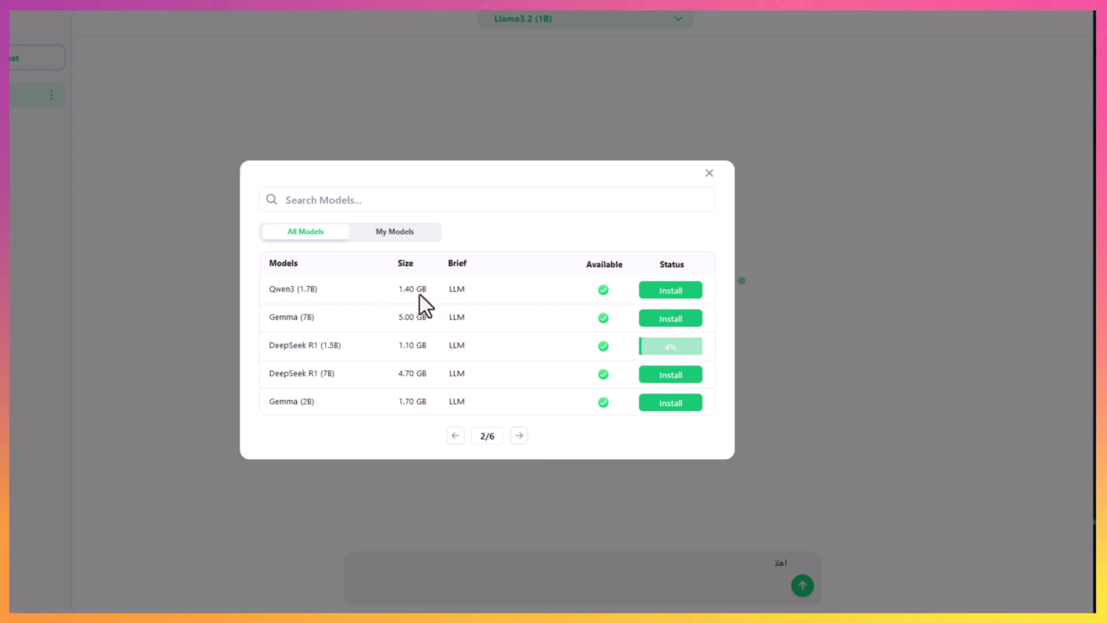
left_click(687, 290)
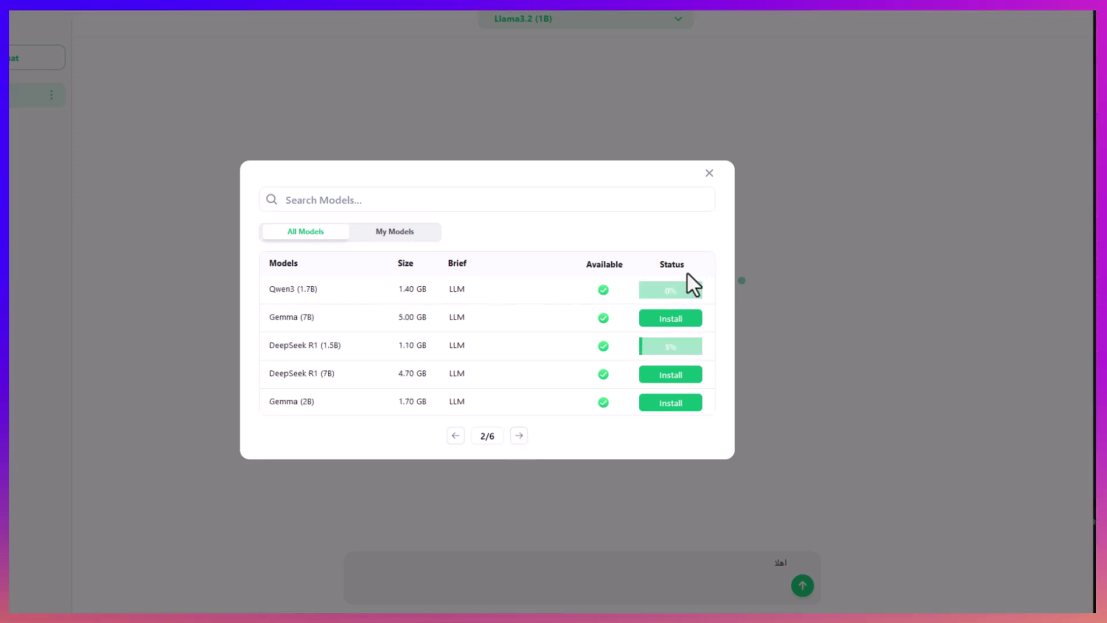
left_click(710, 172)
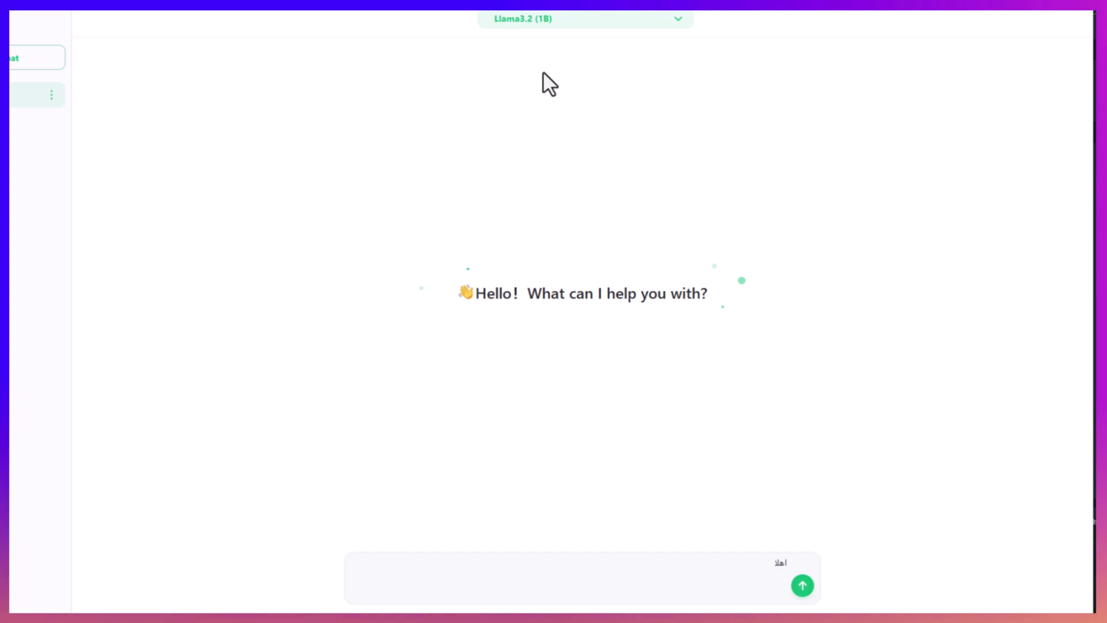
Send the greeting "اهلا" to Llama3.2 (1B), and send "سيناريو لقصة مغامرات بين أسد وأرنب" in the default chat
key("Return")
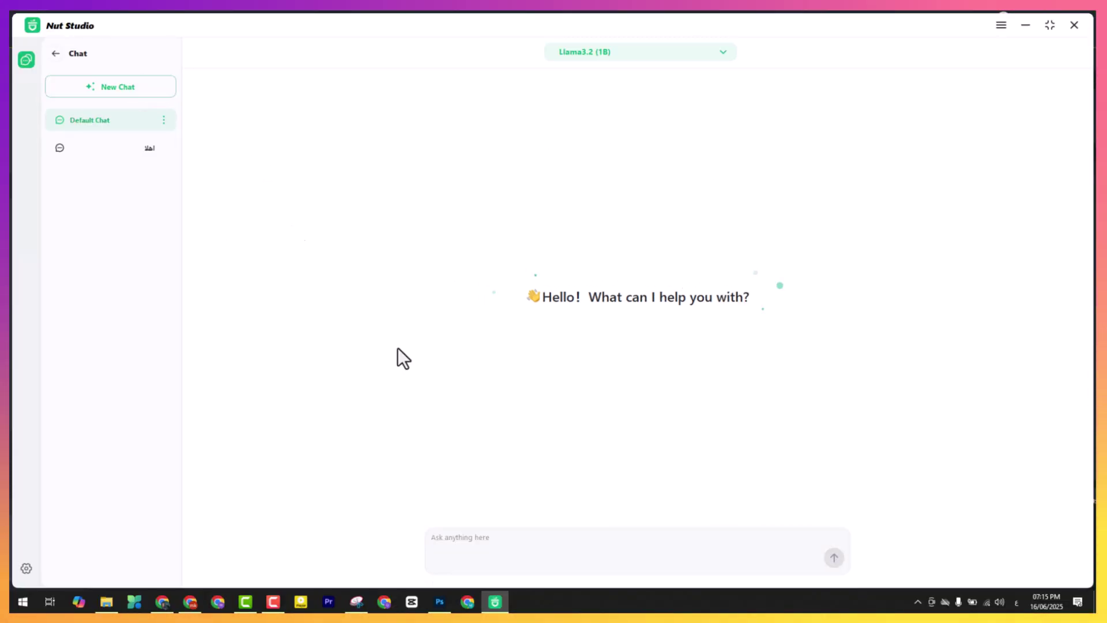
left_click(545, 548)
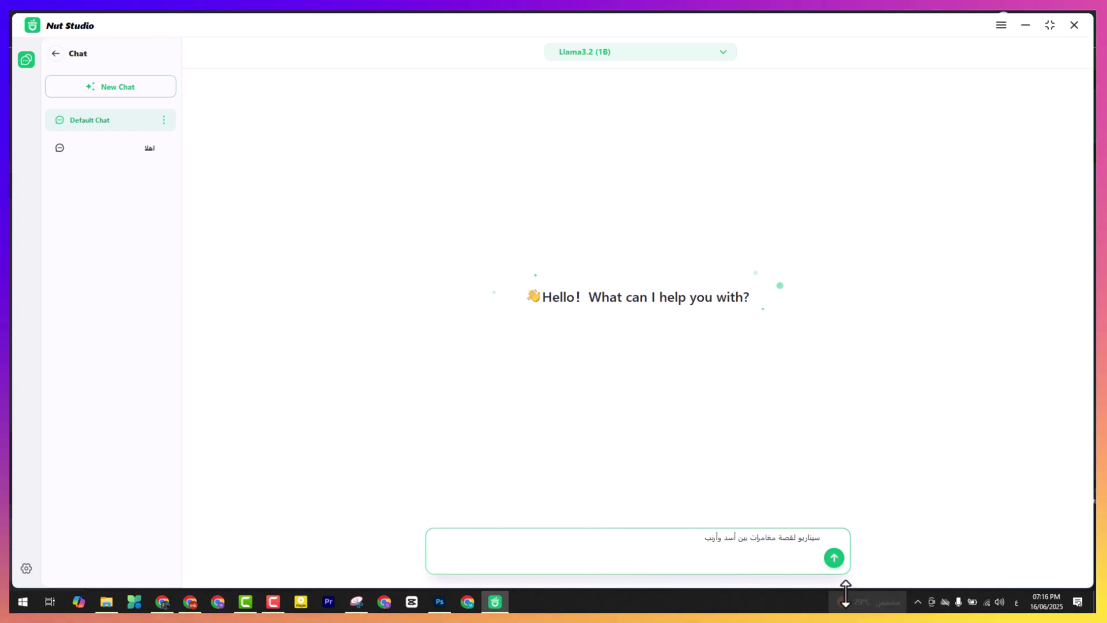
left_click(829, 566)
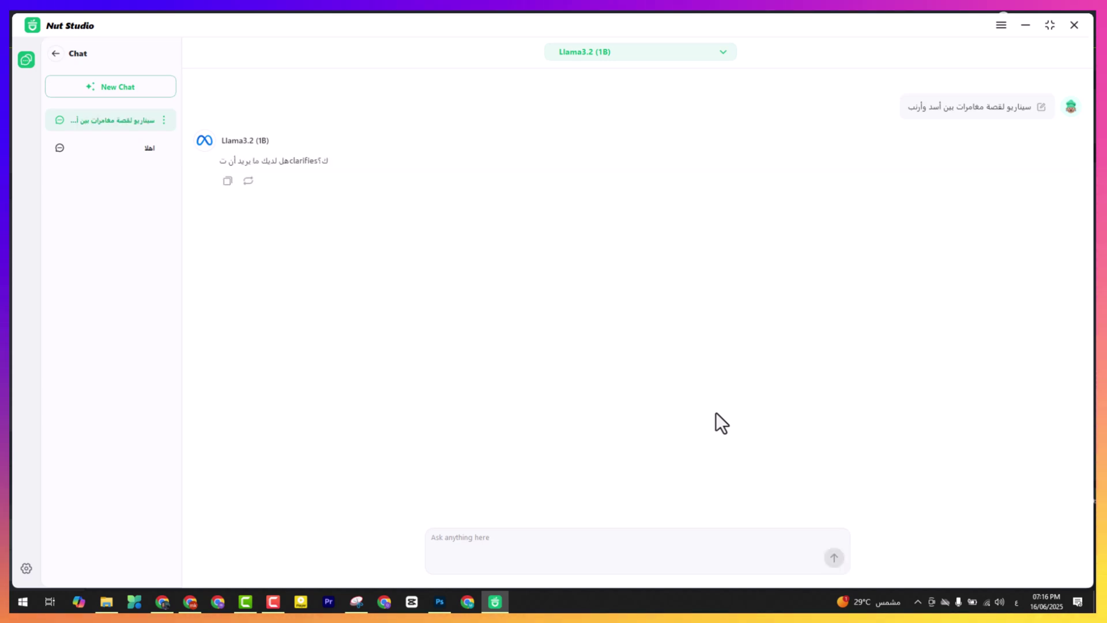
Send the follow-up prompts "قصة مسلية" and "زود التفاصيل" in the lion and rabbit story chat
left_click(556, 541)
type("قصة مسلية")
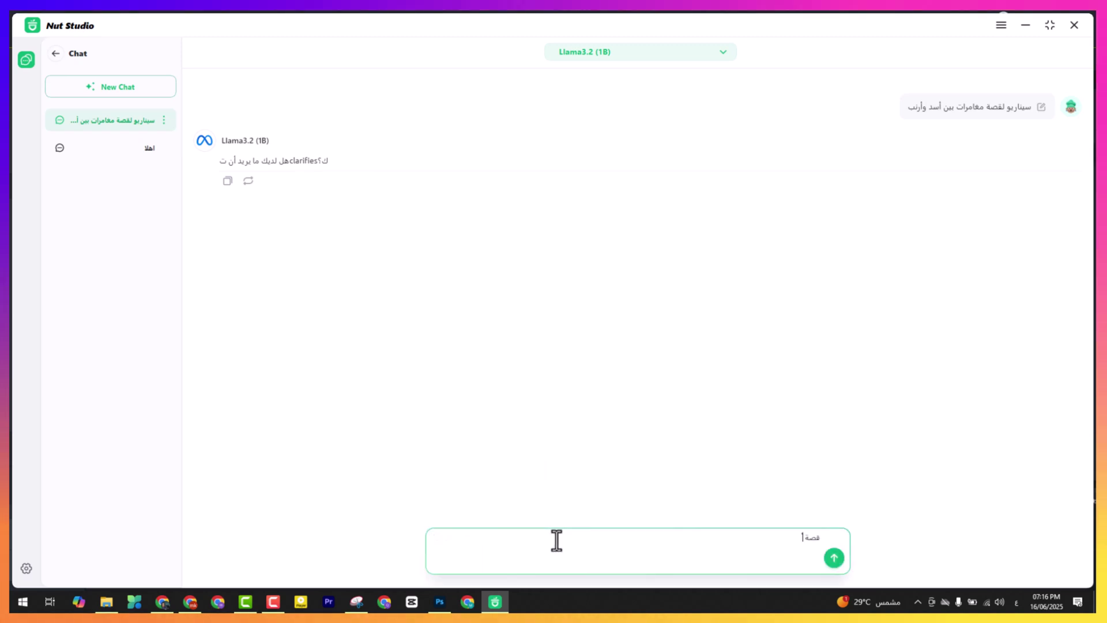
key("Return")
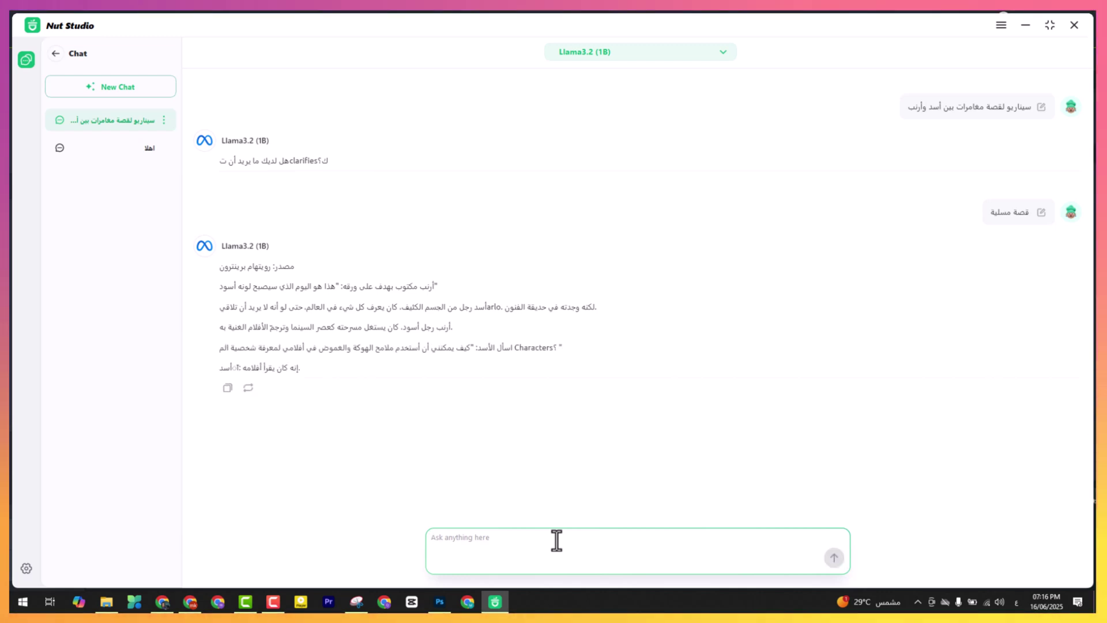
type("زود التفاصيل")
key("Return")
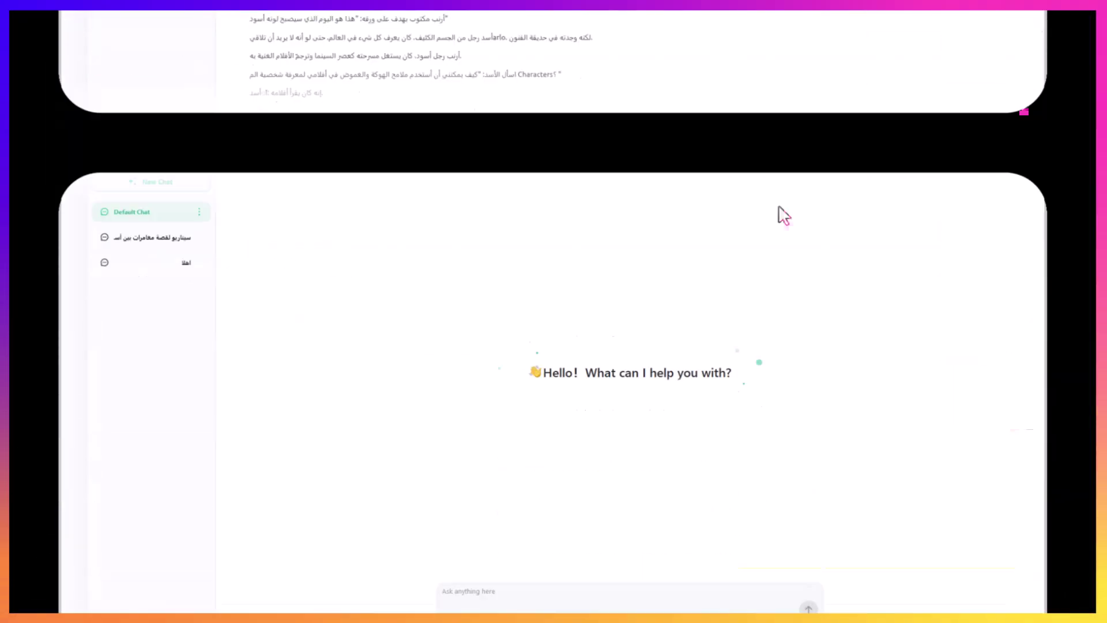
Choose Qwen3 (1.7B) as the chat model and send the prompt "i need about ai" in the default chat
left_click(616, 57)
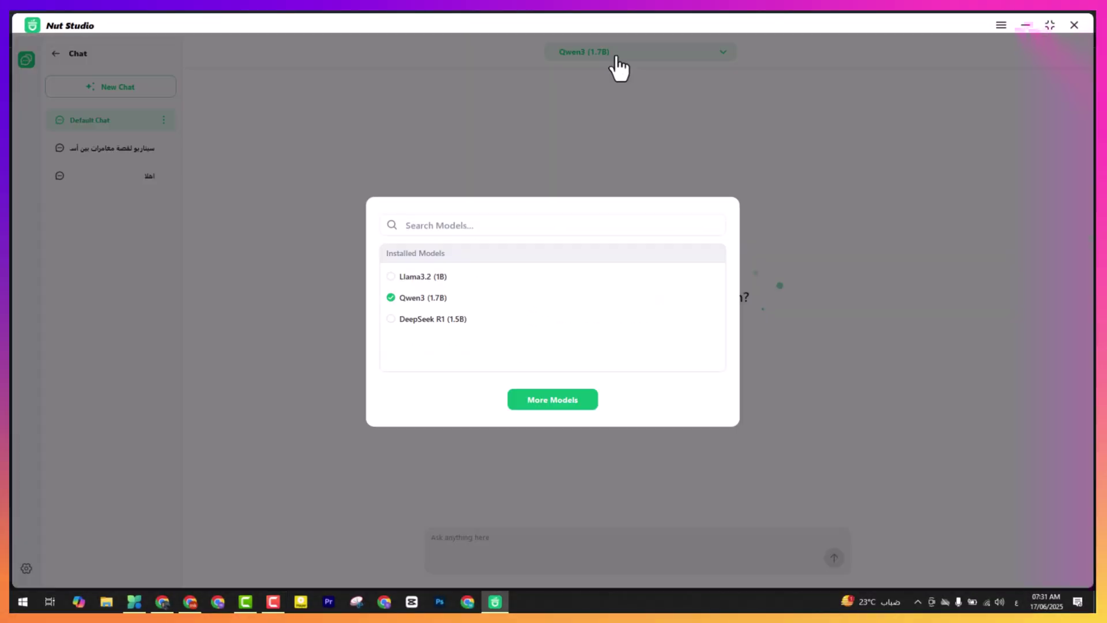
left_click(447, 298)
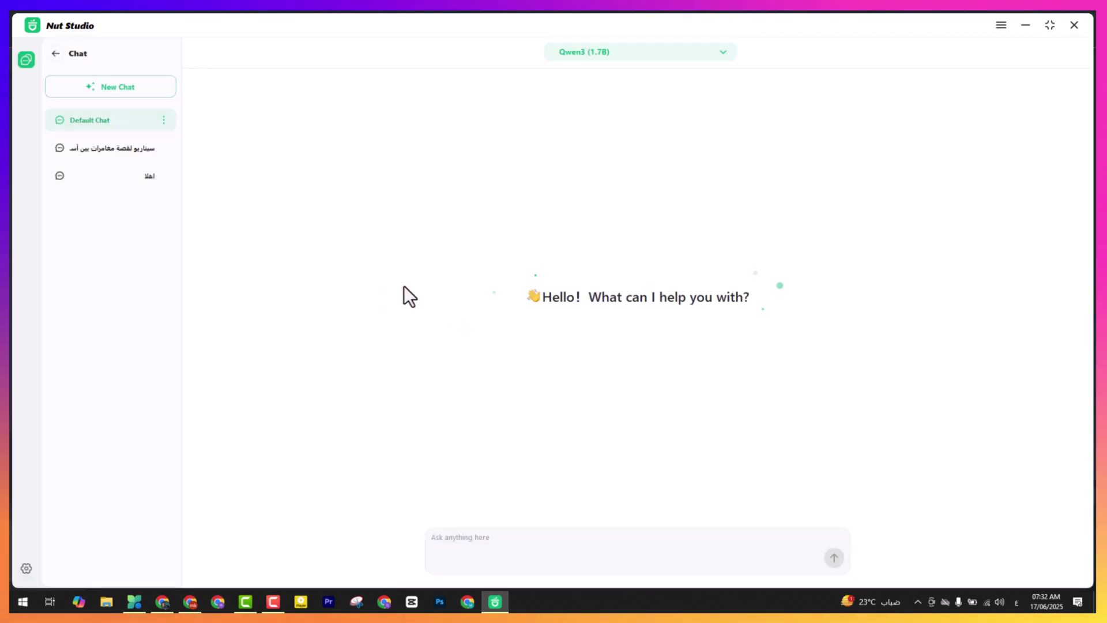
left_click(483, 546)
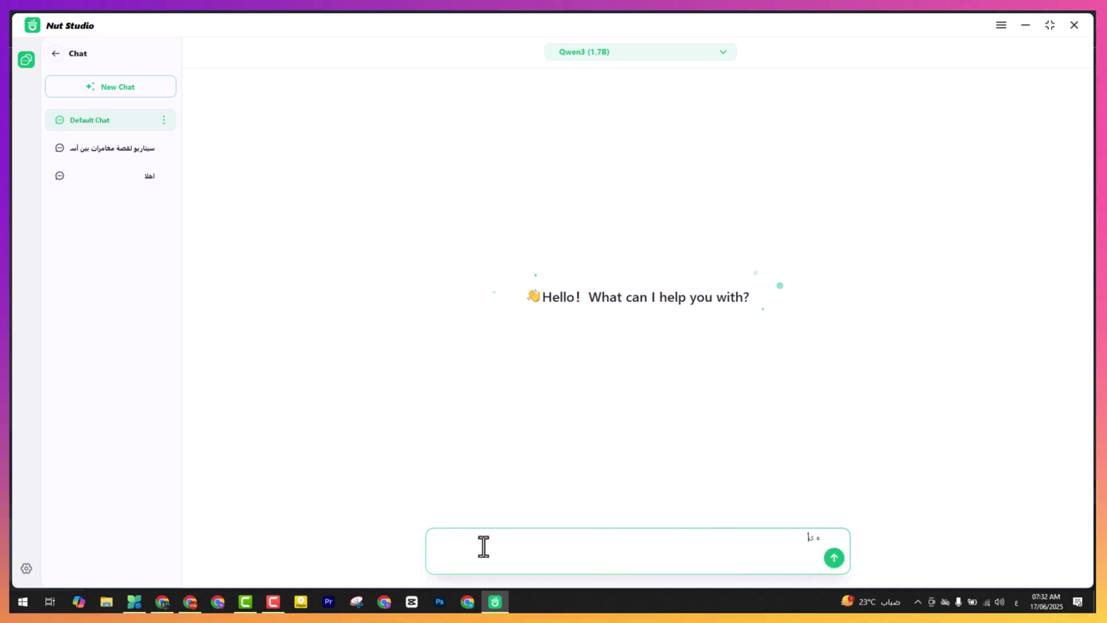
key("BackSpace")
key("BackSpace")
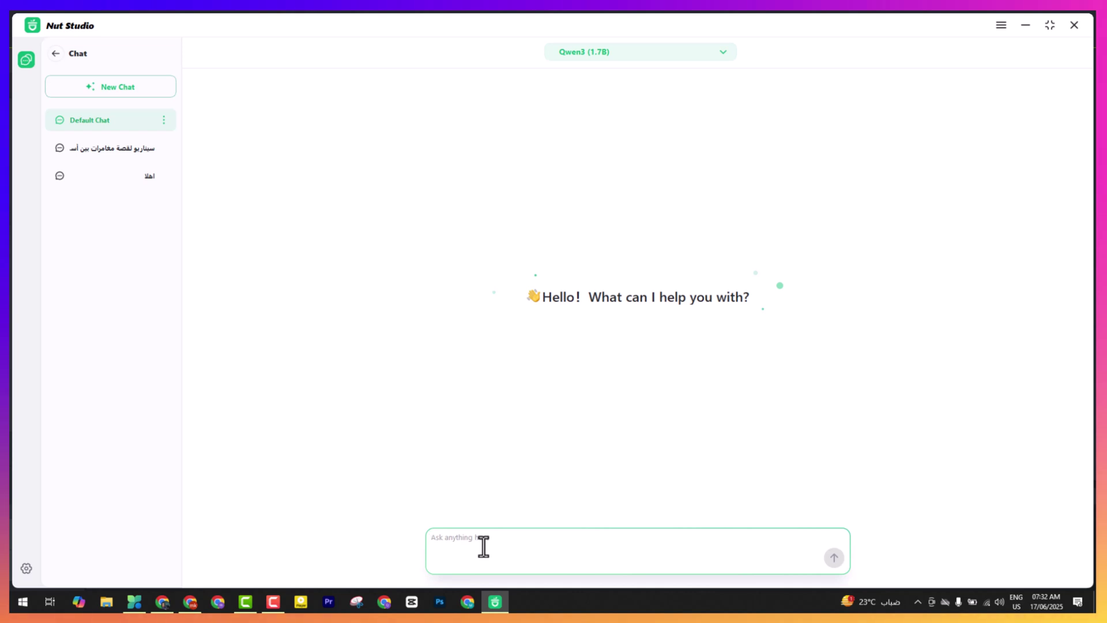
type("i need about ai")
key("Return")
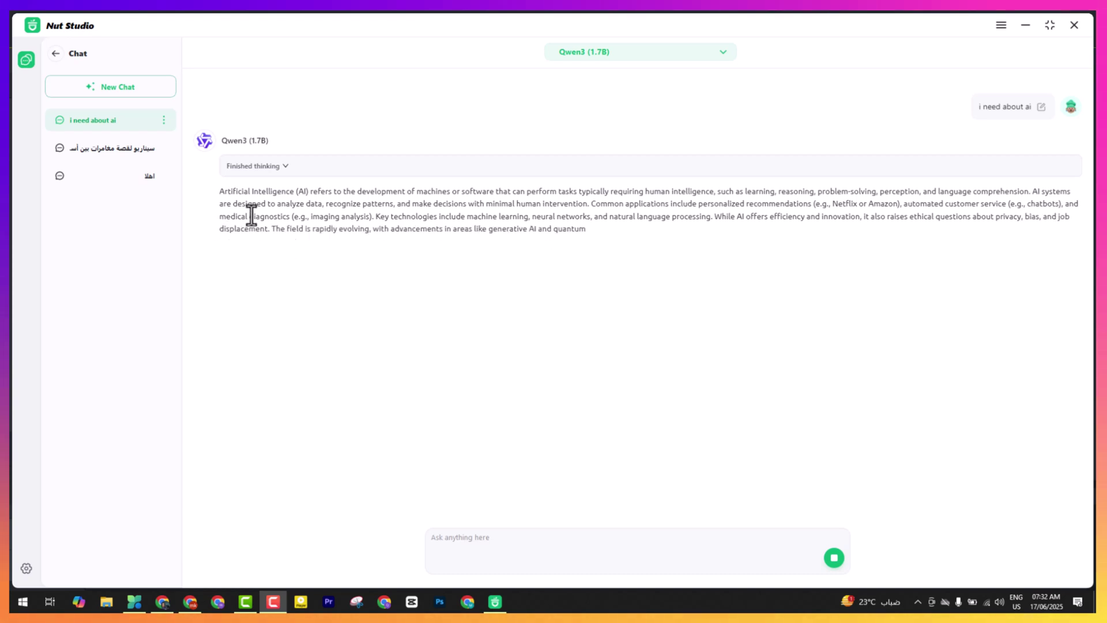
Ask for a translation of the AI answer by sending the follow-up "translate to arabic"
left_click(465, 552)
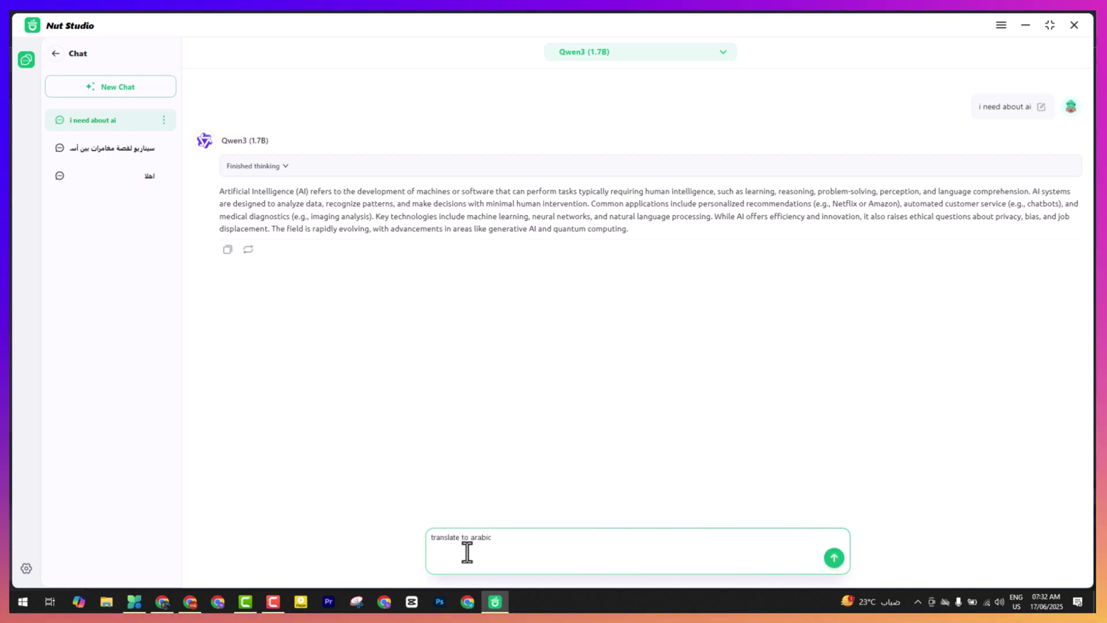
left_click(834, 557)
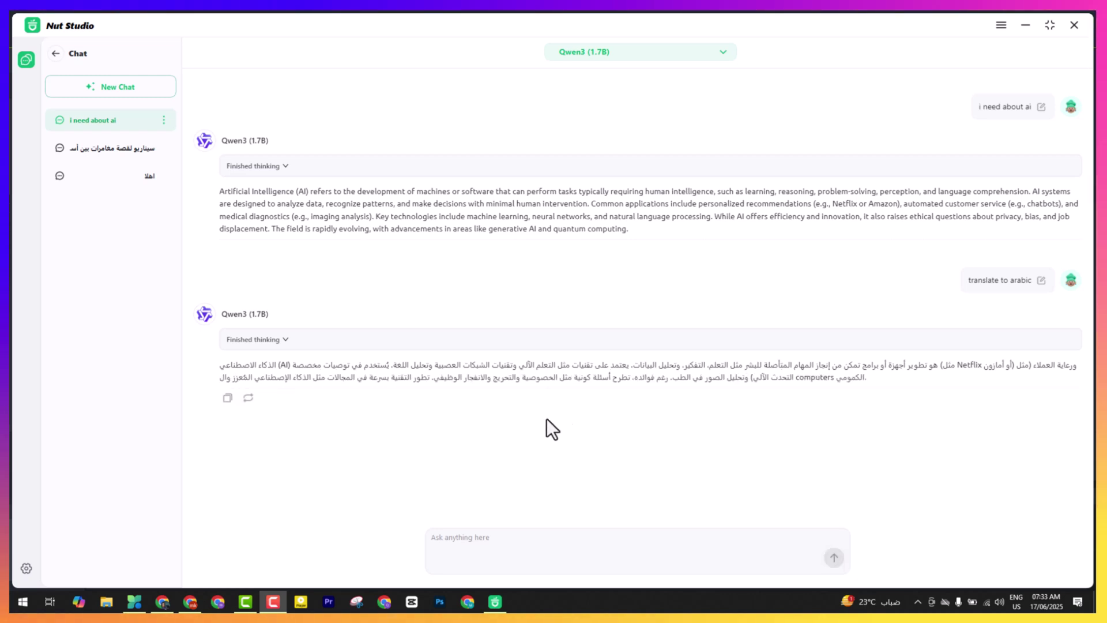
Ask for a story about a named adventurer by sending an "اكتب قصة لمغامر" prompt in the "i need about ai" chat
left_click(503, 556)
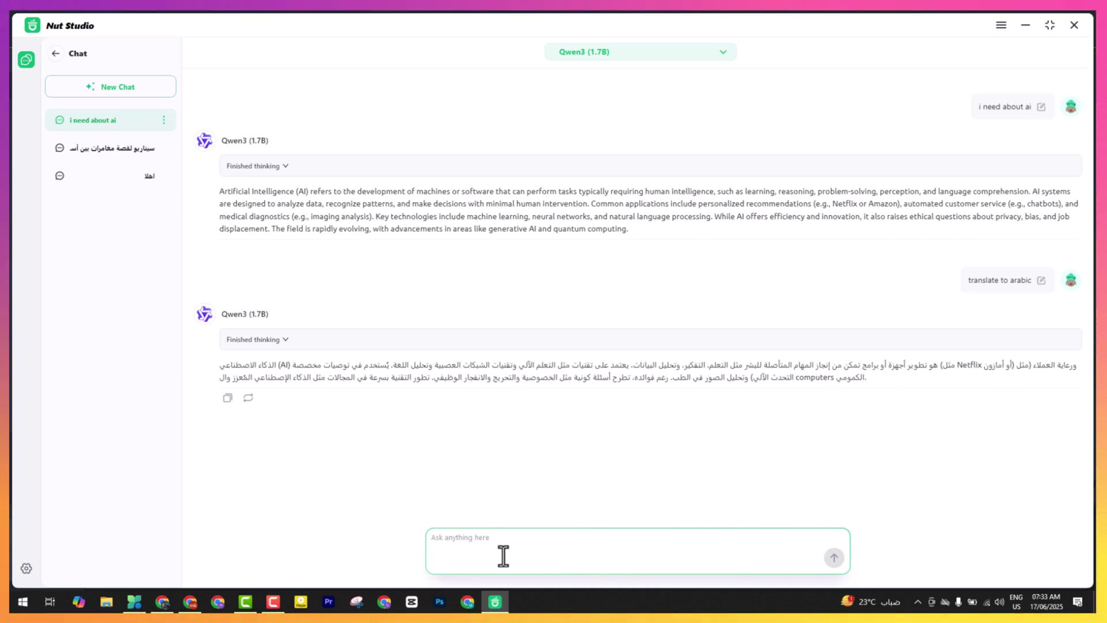
type("a")
key("BackSpace")
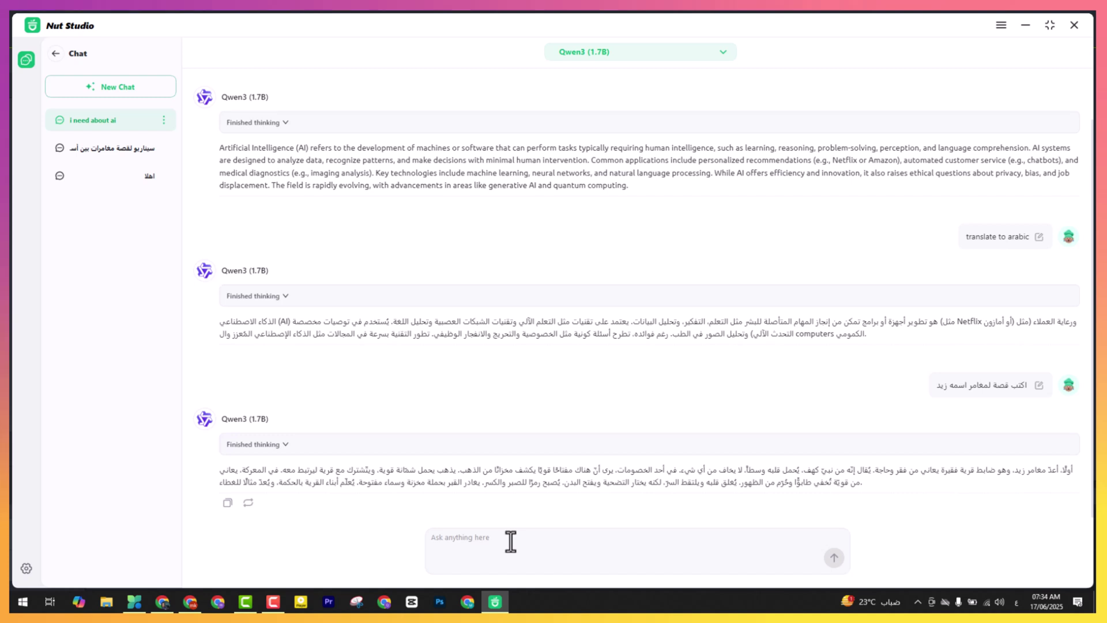
Ask for more story detail by sending the follow-up "زود تفاصيل القصة" in the same chat
left_click(510, 541)
type("ز")
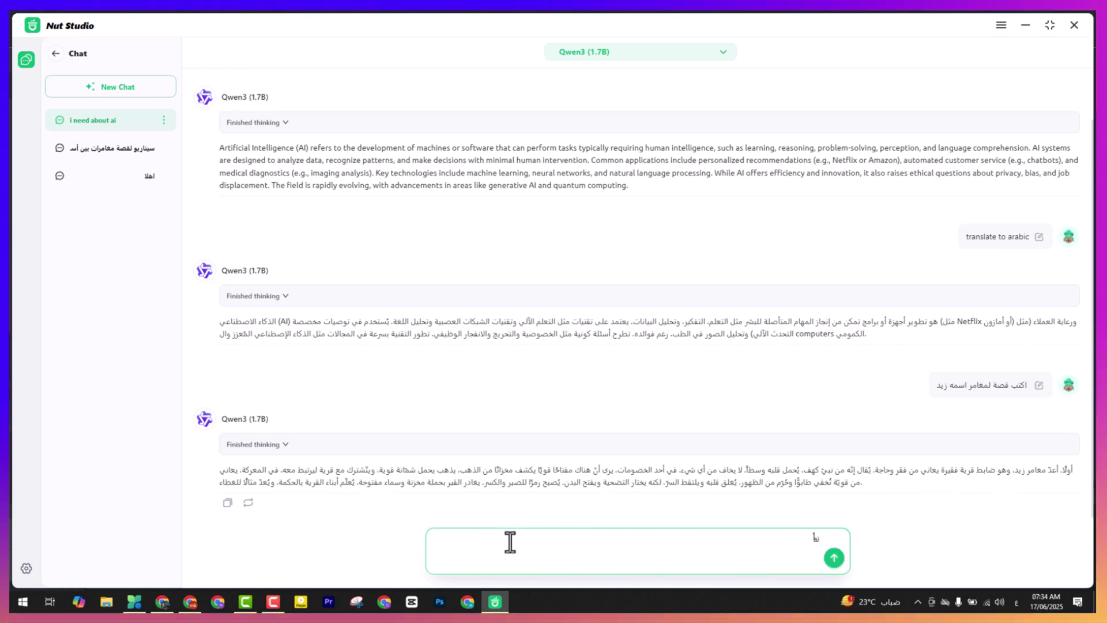
type("ود تفاصيل القصة")
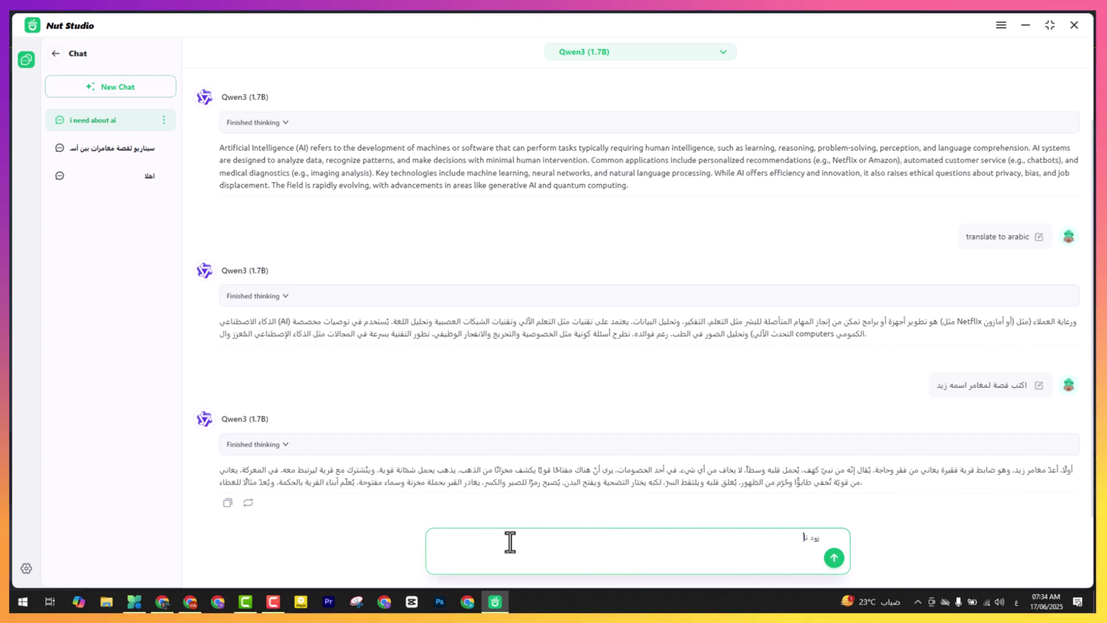
left_click(834, 558)
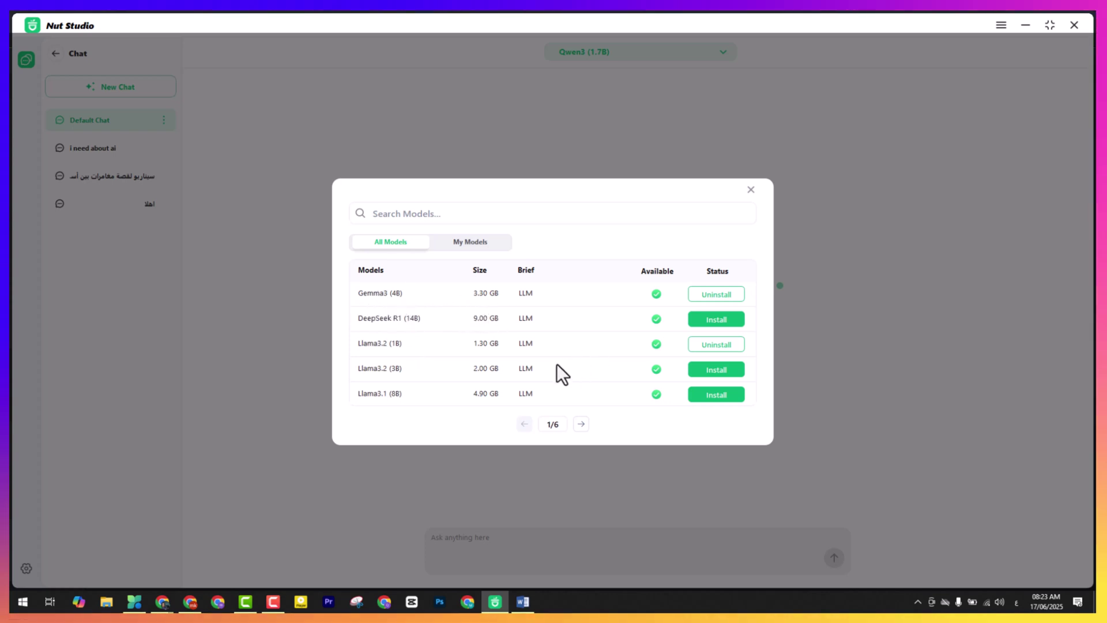
Close the list of all models and choose the installed Gemma3 (4B) as the chat model
left_click(750, 190)
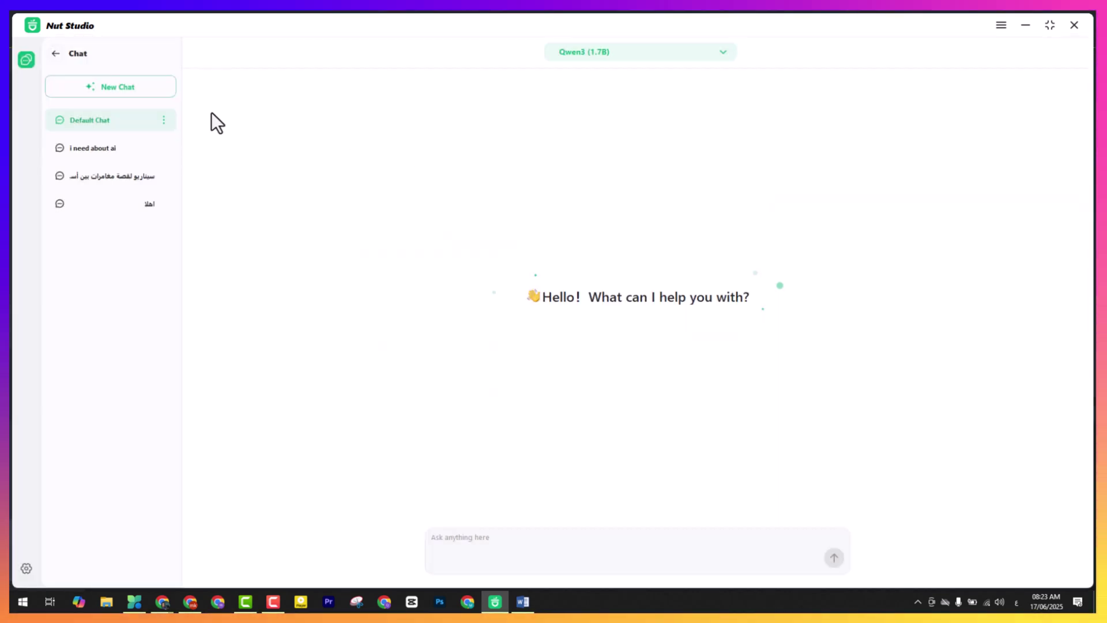
left_click(681, 53)
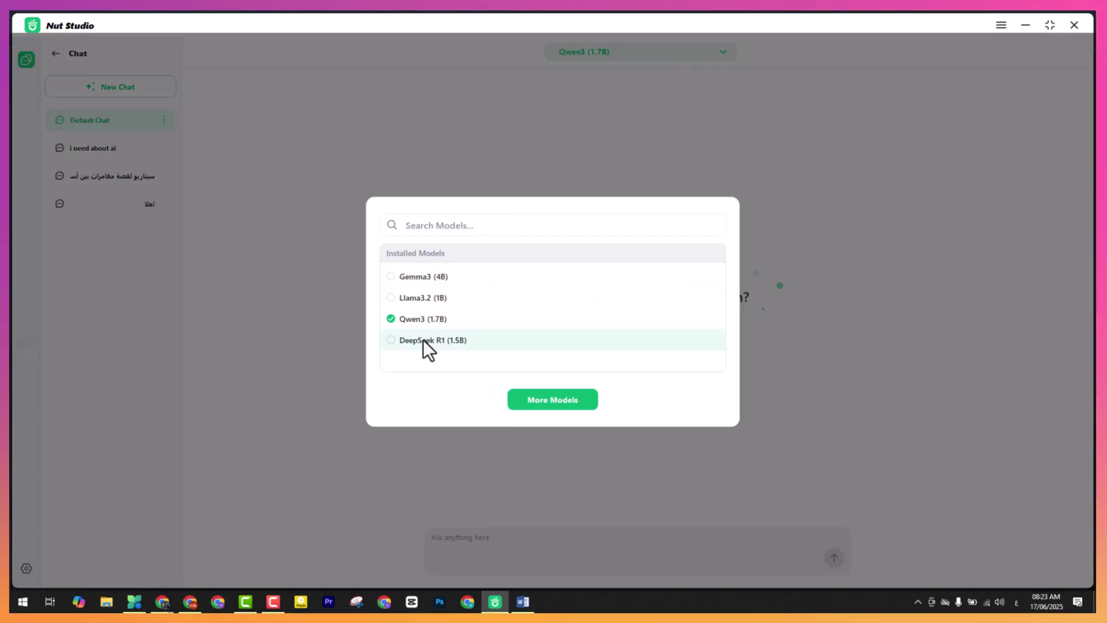
left_click(412, 277)
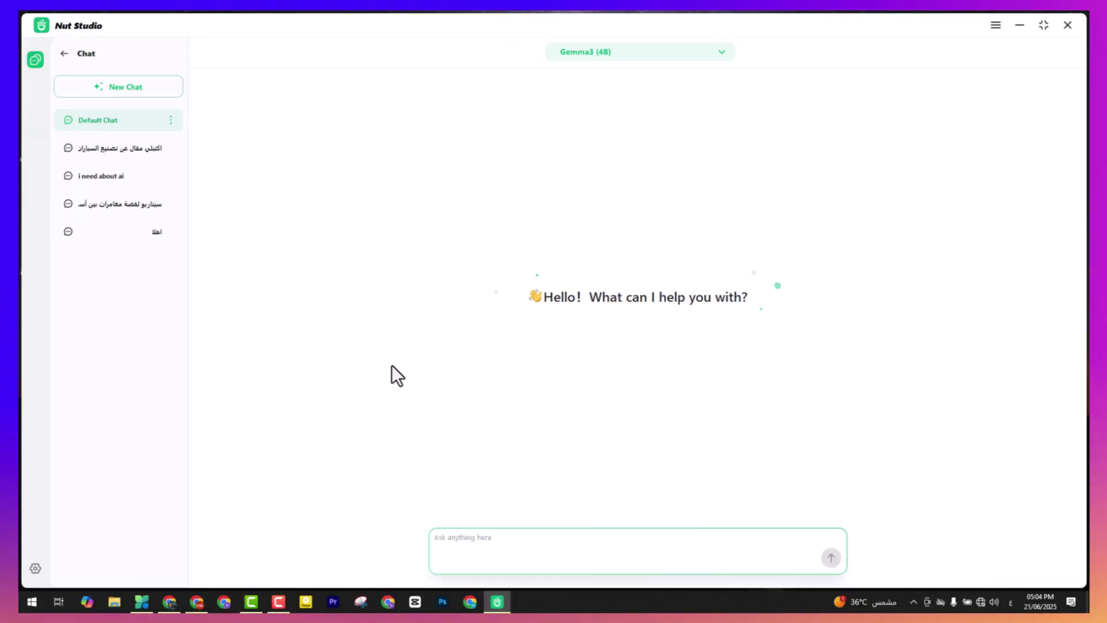
Send an Arabic request for an English veo 3 video prompt showing a mechanic repairing a car in a workshop and saying "مركز السيارات الحديثة لاصلاح السيارات"
mouse_move(981, 603)
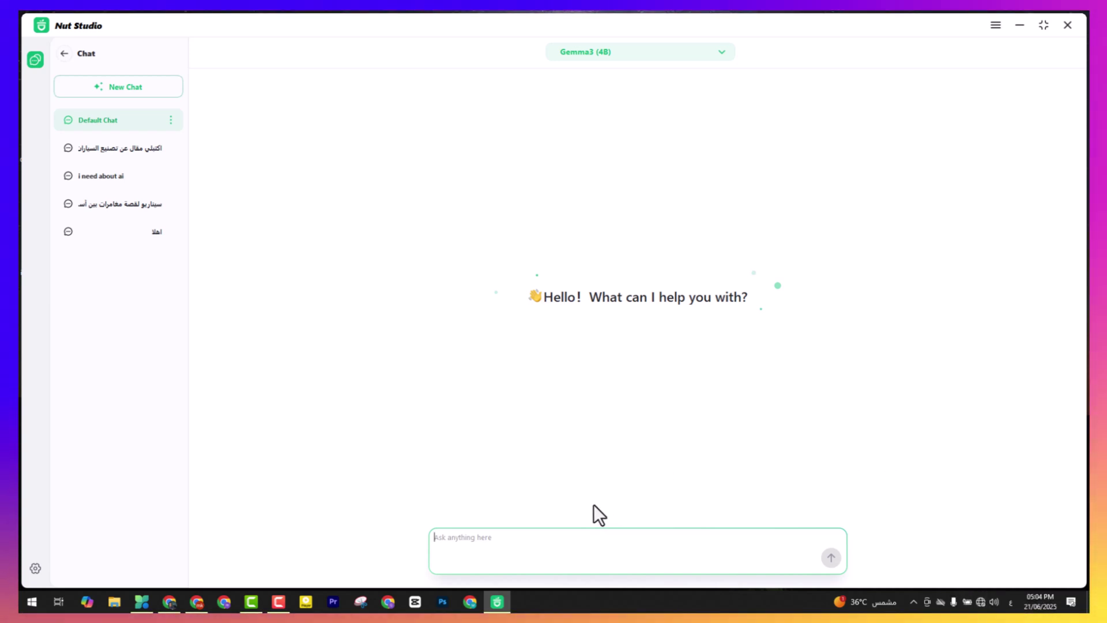
left_click(501, 545)
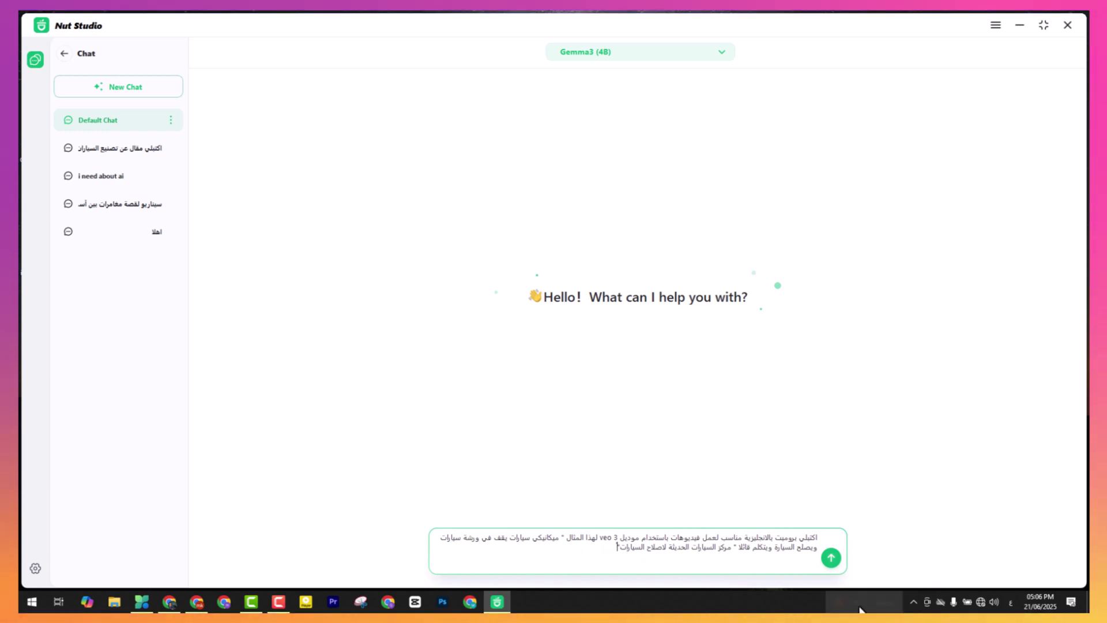
left_click(831, 559)
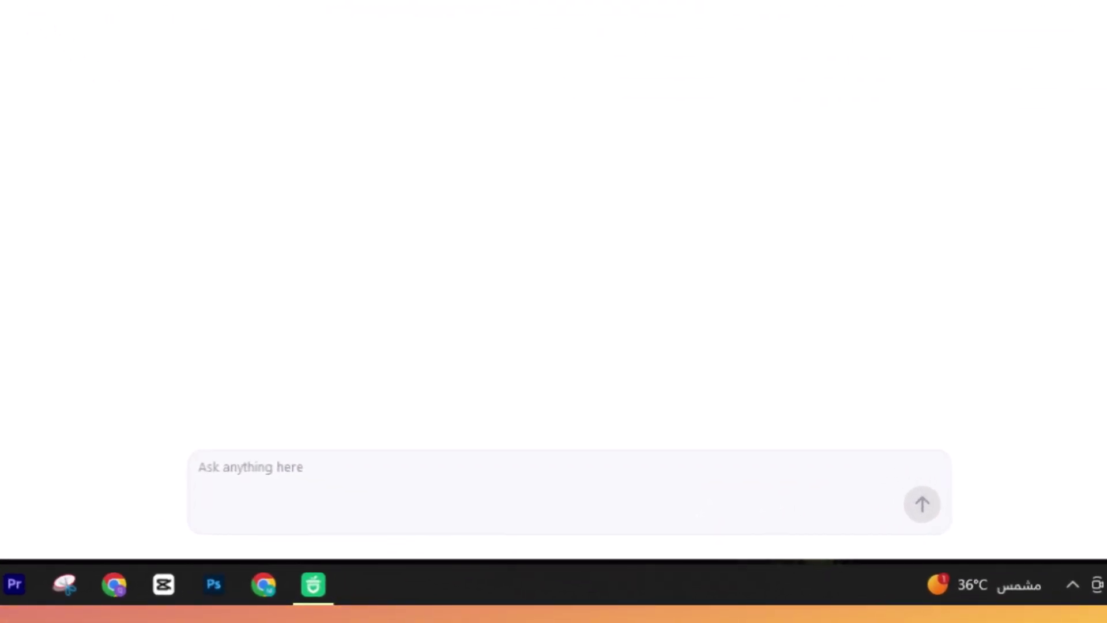
Request a translation of the generated video prompt by sending a follow-up message beginning with "ترجم"
left_click(400, 479)
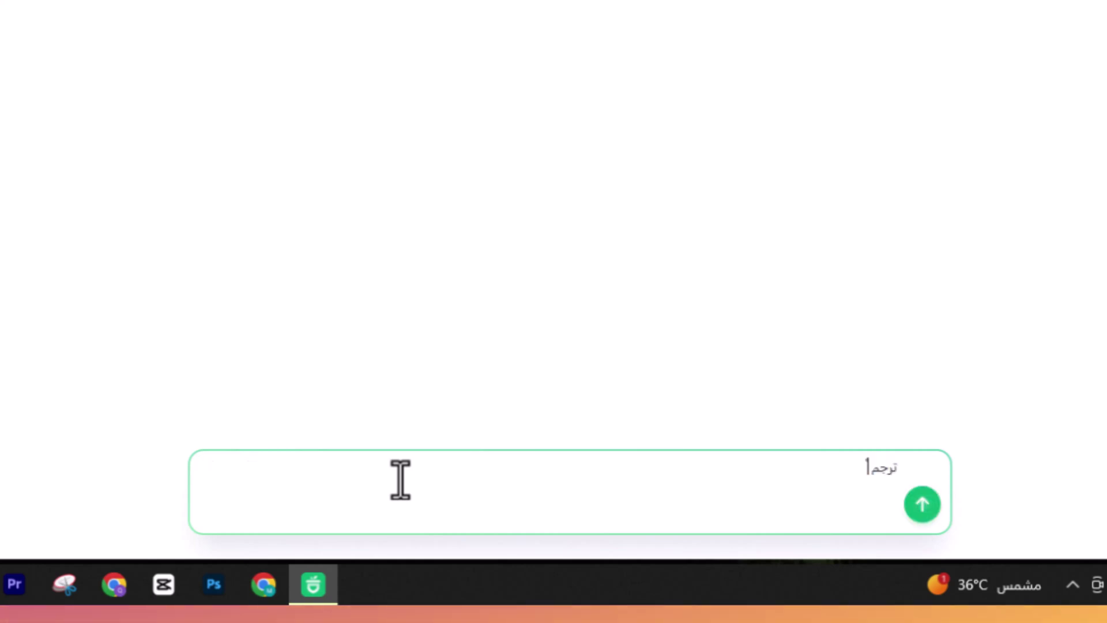
key("Return")
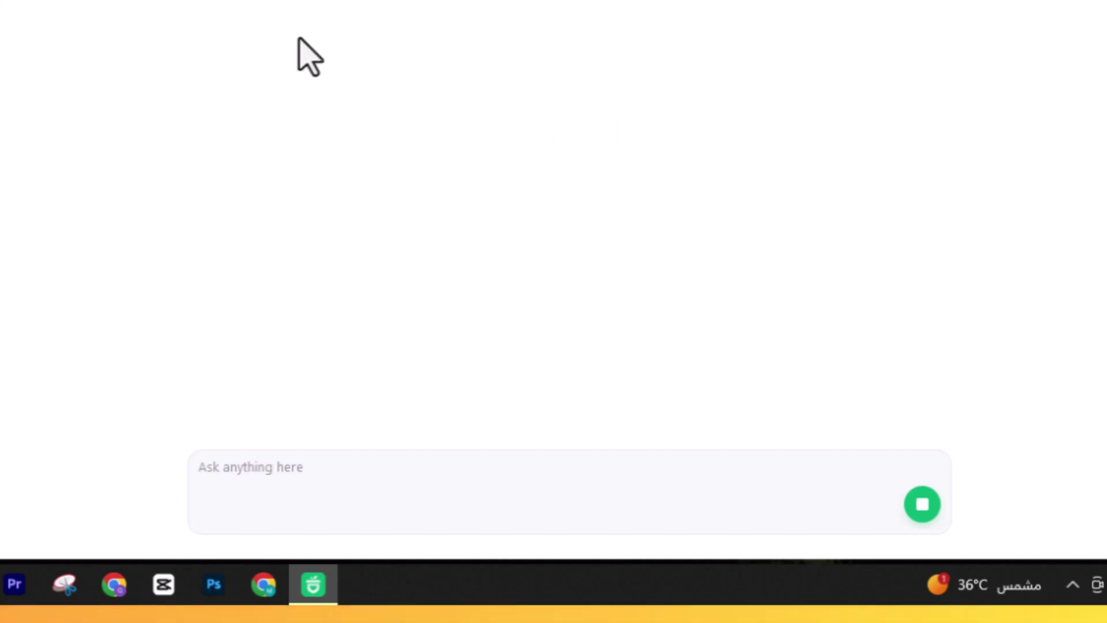